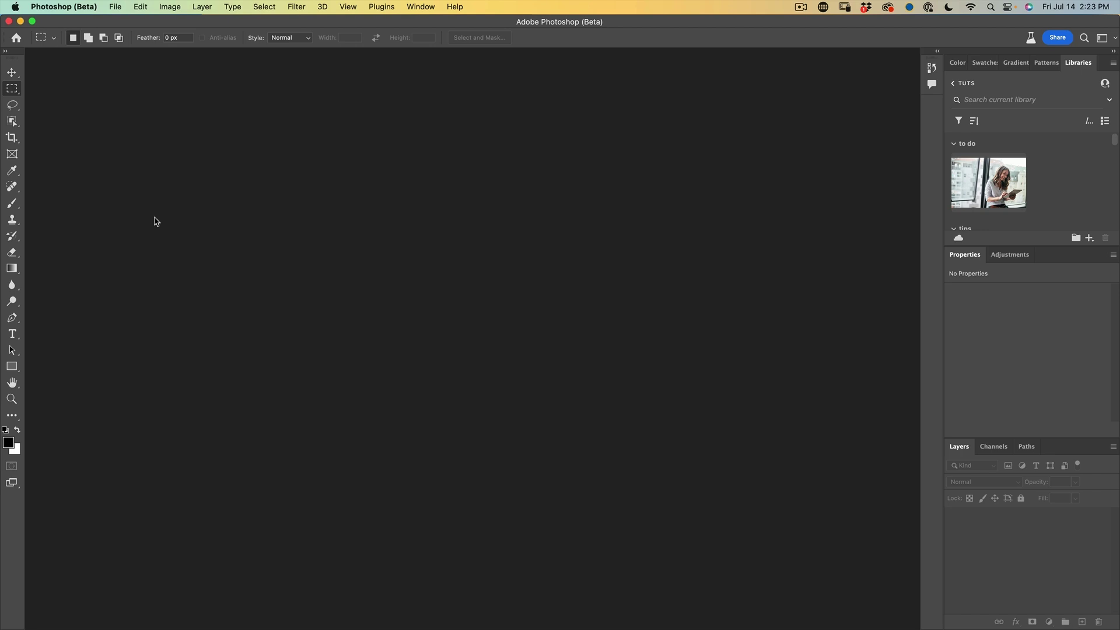
Open the File menu from the empty Photoshop workspace
left_click(116, 9)
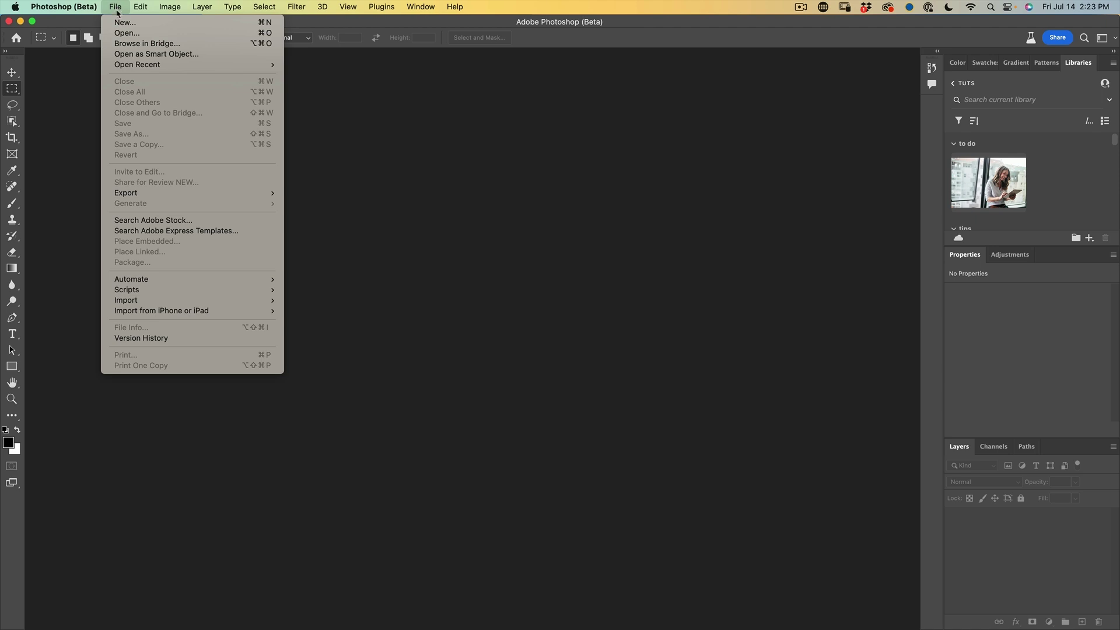
Open the drone video dam.mp4 from the CINEGRAPH folder
left_click(120, 34)
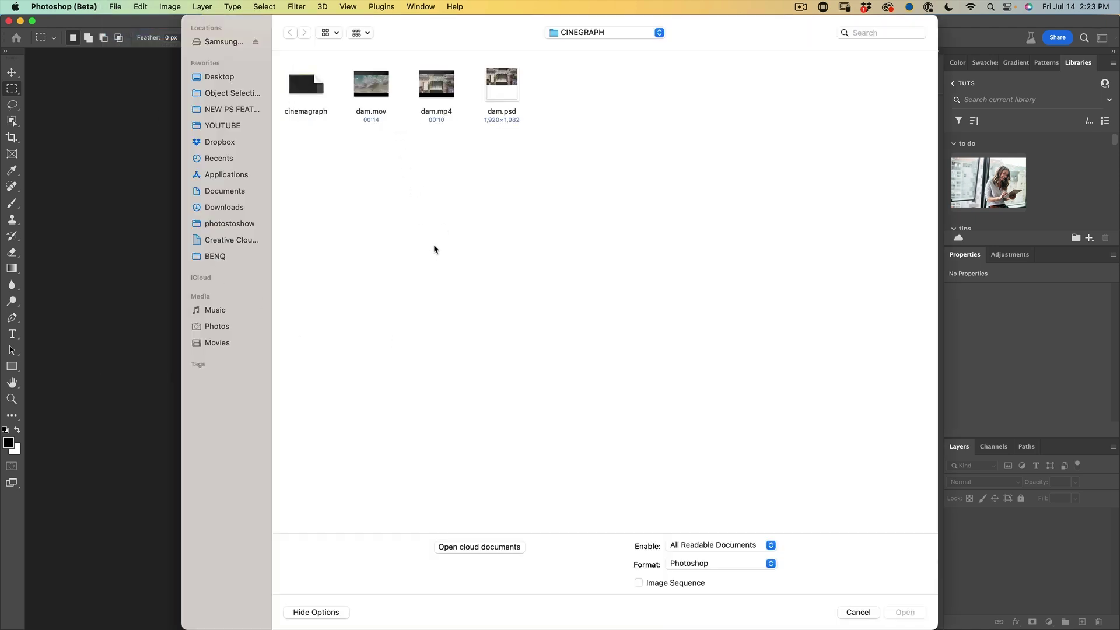
left_click(452, 88)
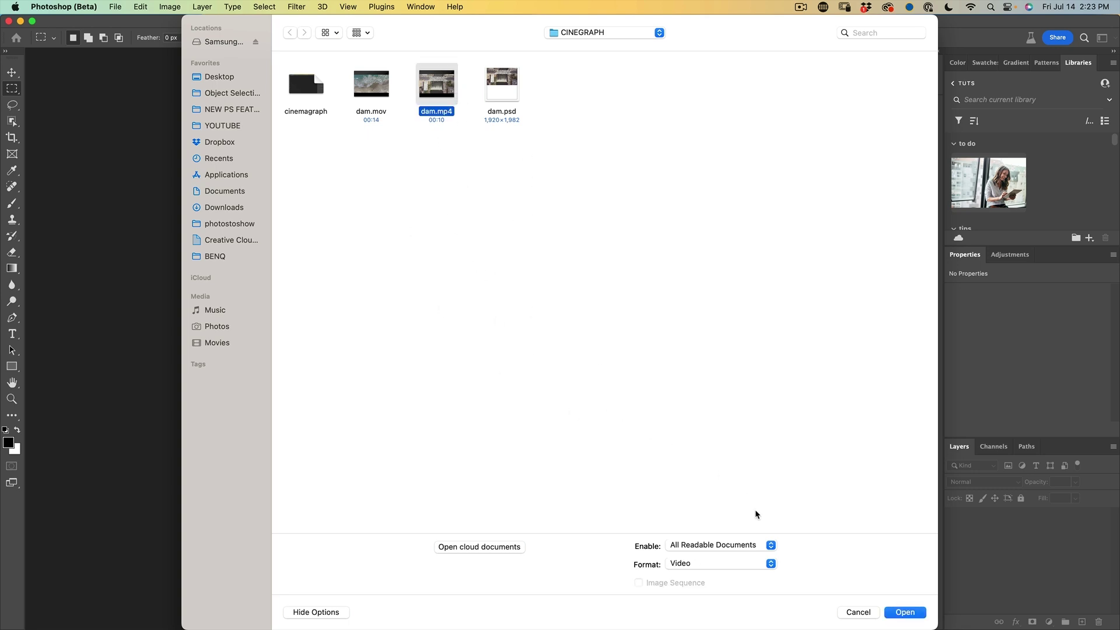
left_click(904, 612)
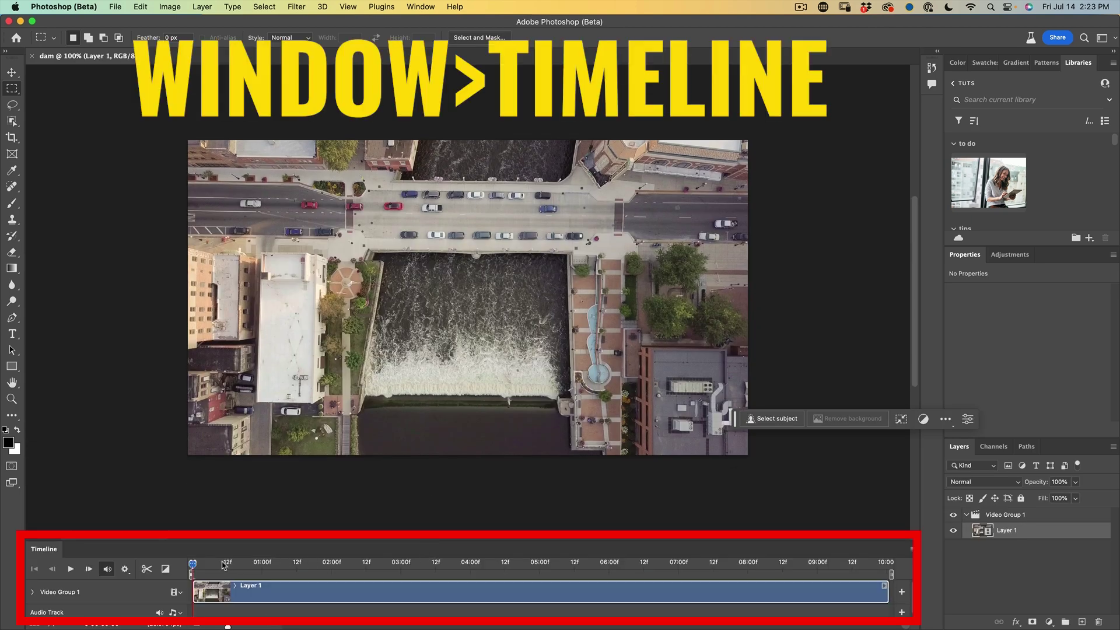
Scrub the dam video to about 8 seconds, then play it from the first frame
left_click_drag(193, 567, 747, 564)
left_click(288, 565)
scroll(255, 570, "right", 3)
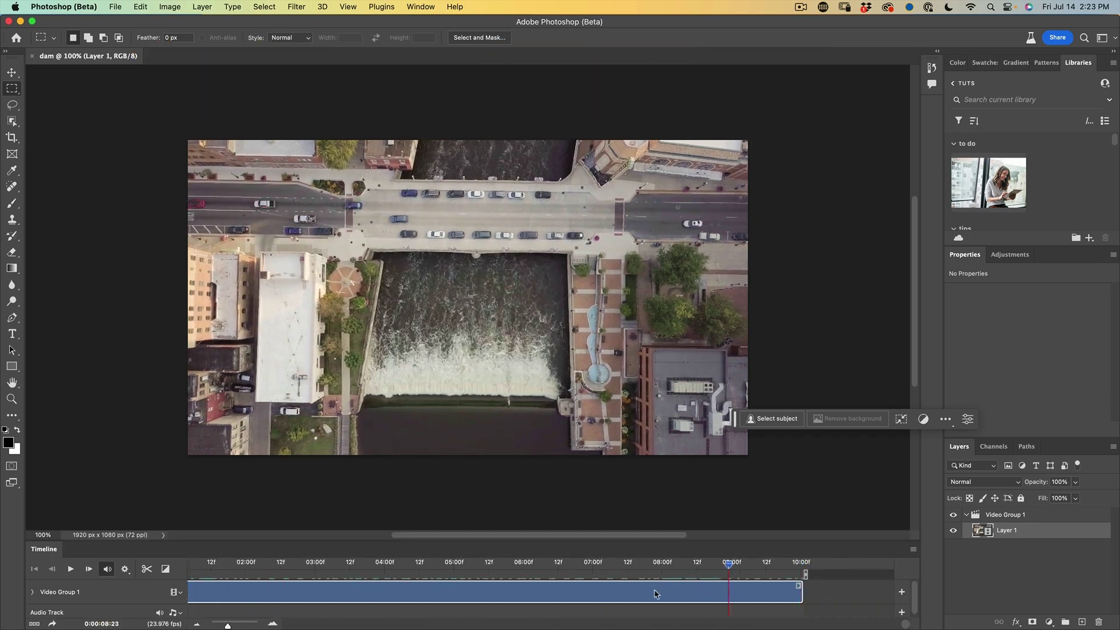
key("Home")
key("space")
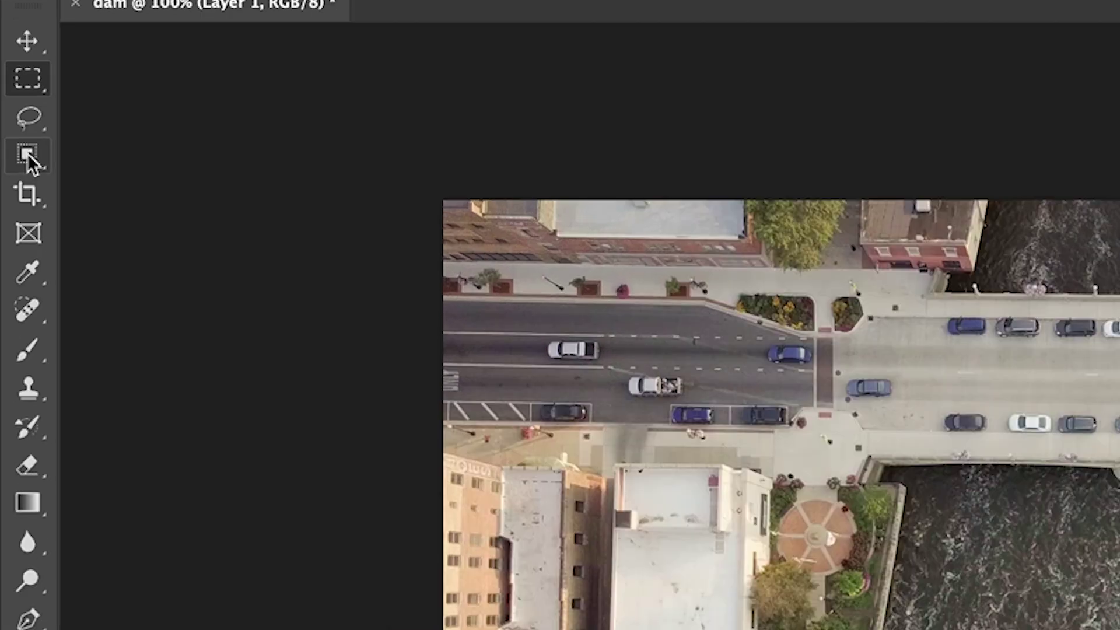
left_click(12, 137)
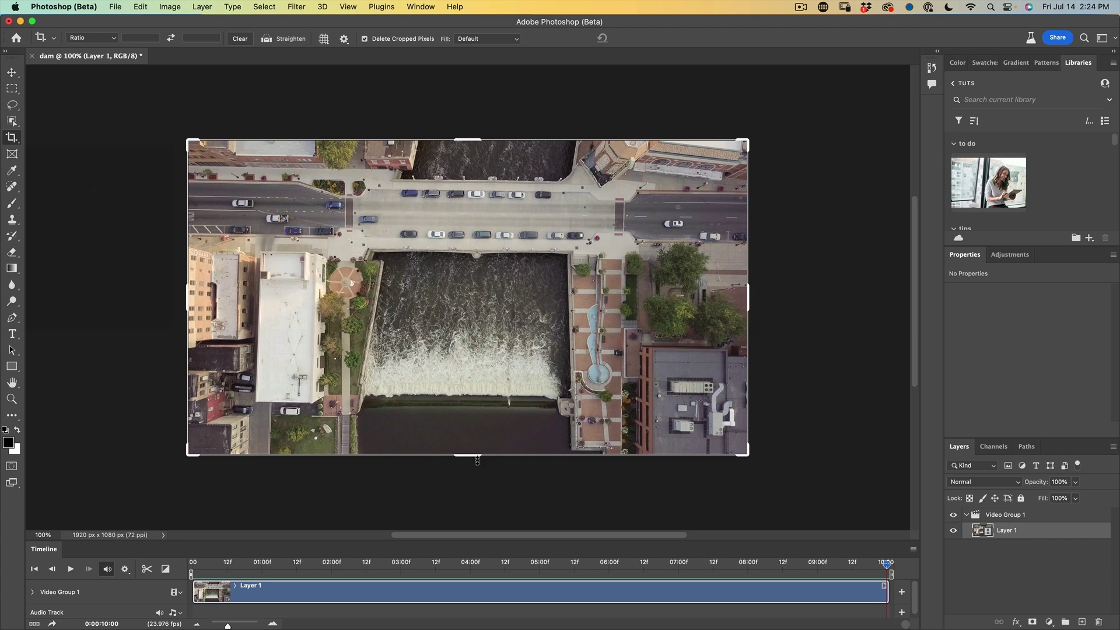
Set the crop to a custom 1:1 square ratio
left_click(476, 456)
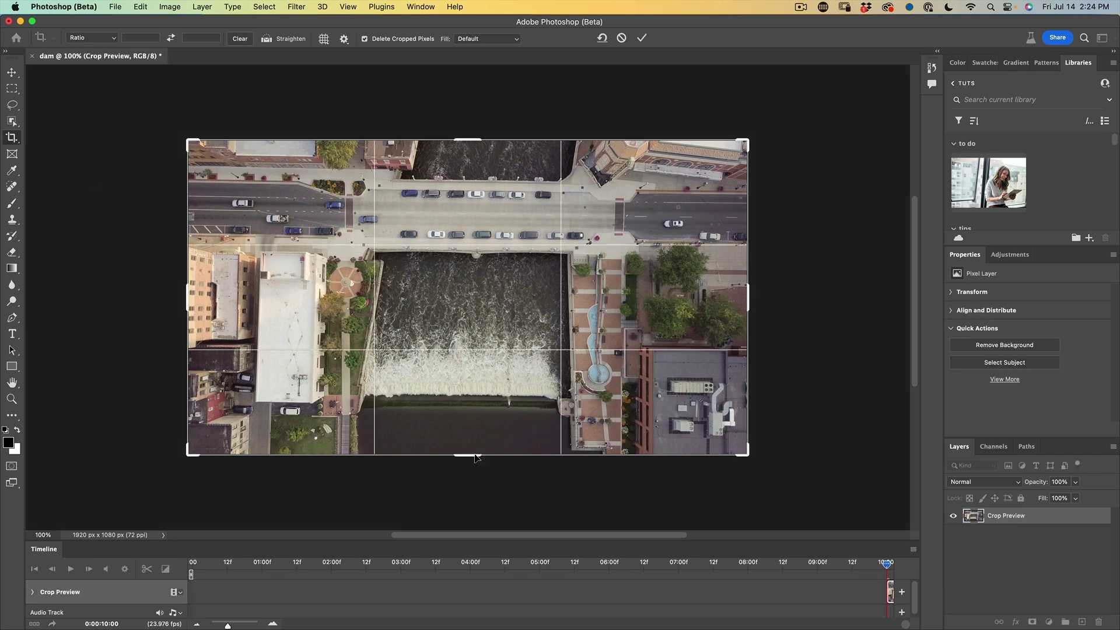
mouse_move(473, 456)
left_mouse_down()
mouse_move(470, 528)
mouse_move(464, 474)
left_mouse_up()
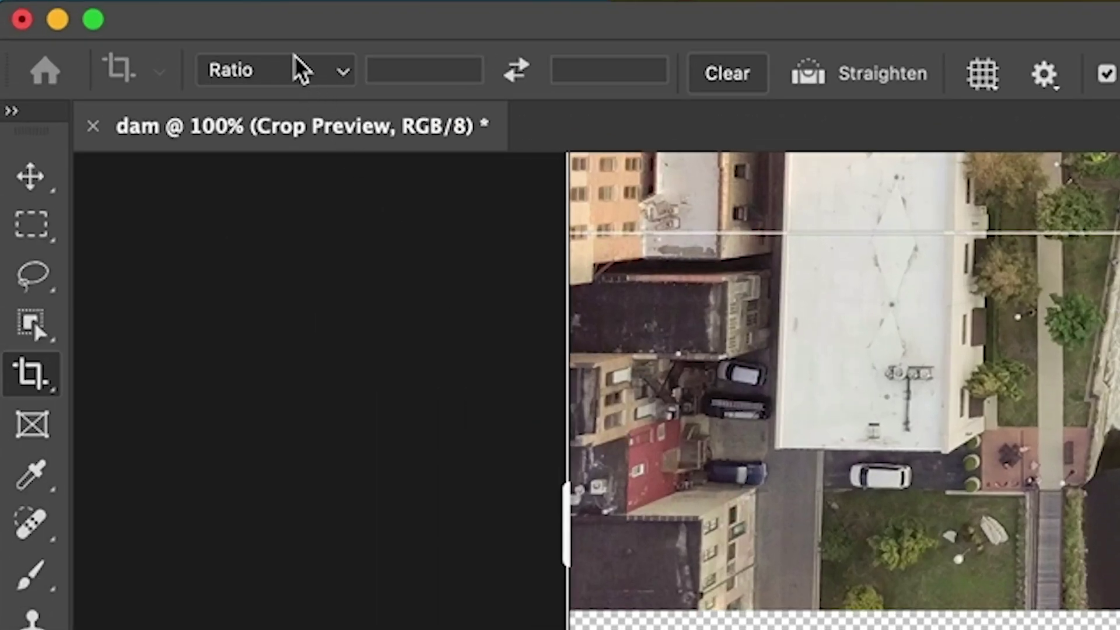
left_click(103, 38)
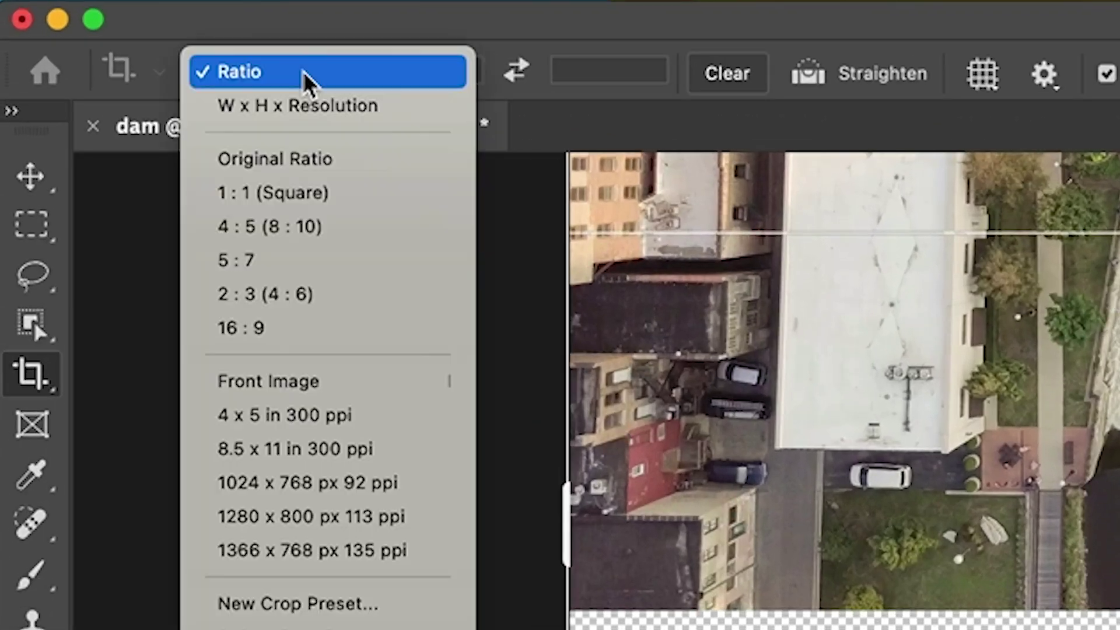
left_click(308, 79)
left_click(449, 70)
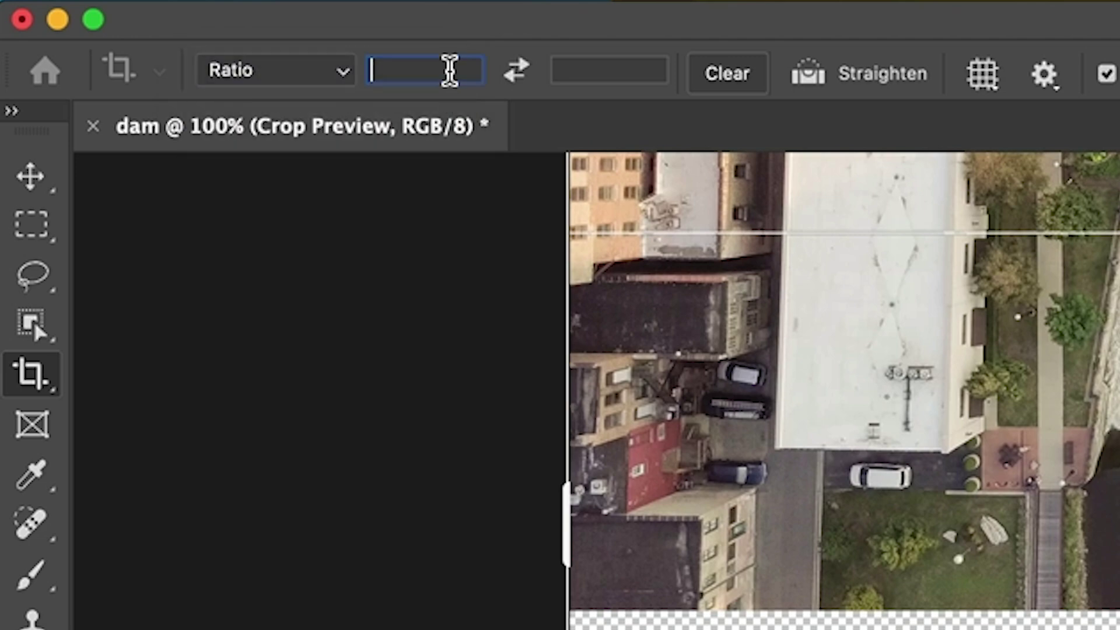
type("1")
left_click(580, 70)
type("1")
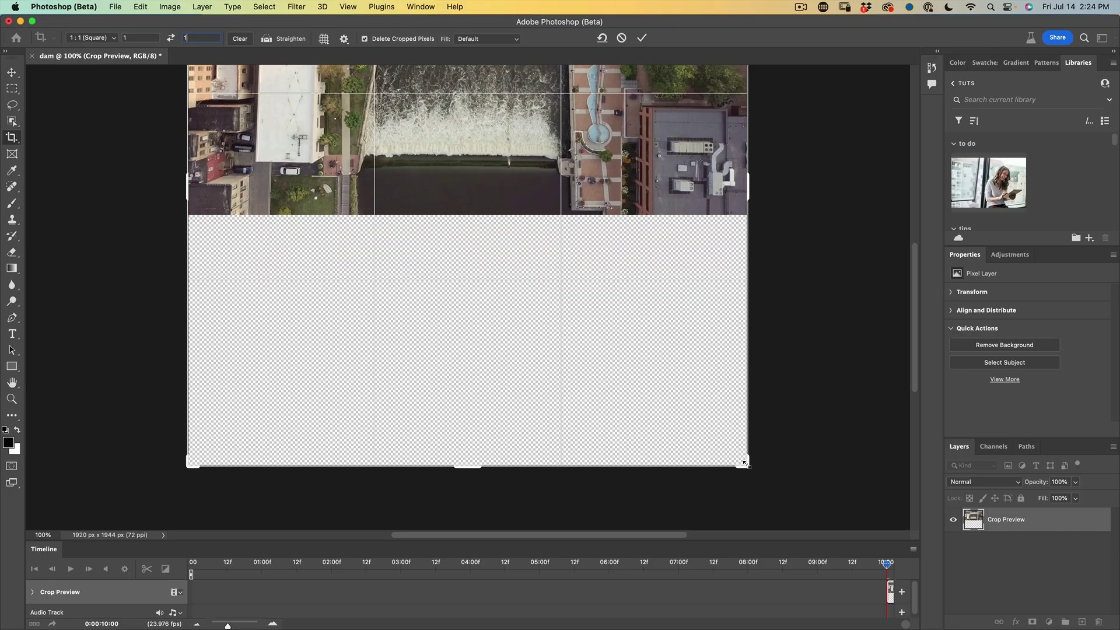
Extend the square crop below the footage, align the footage to the top, and apply it
left_click_drag(745, 463, 740, 464)
left_click_drag(190, 462, 190, 462)
scroll(779, 287, "up", 5)
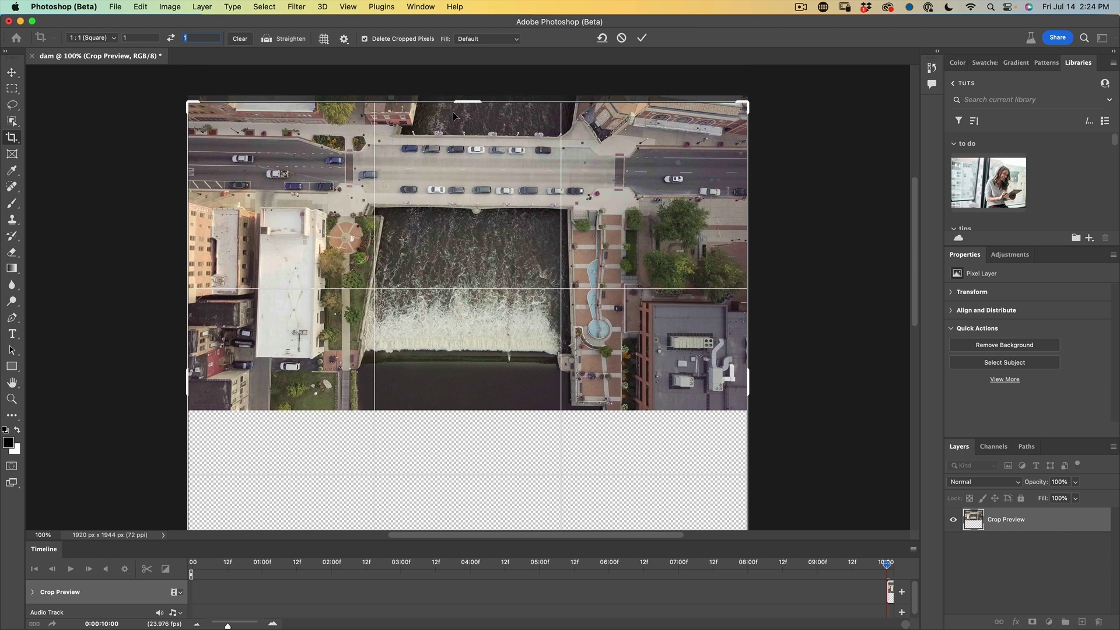
left_click_drag(454, 116, 455, 121)
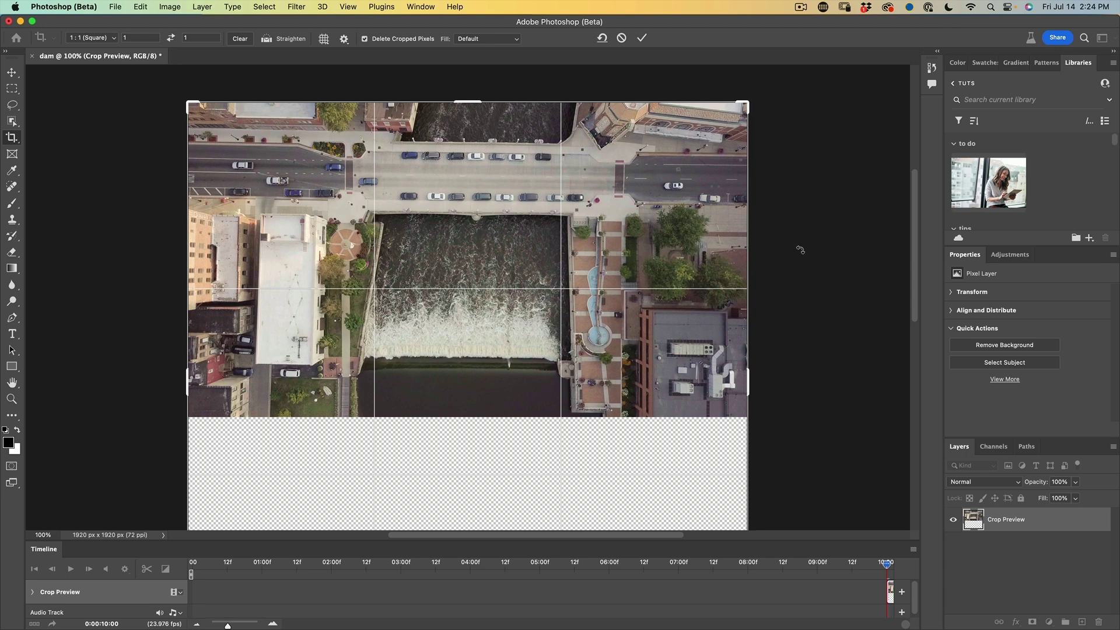
key("Return")
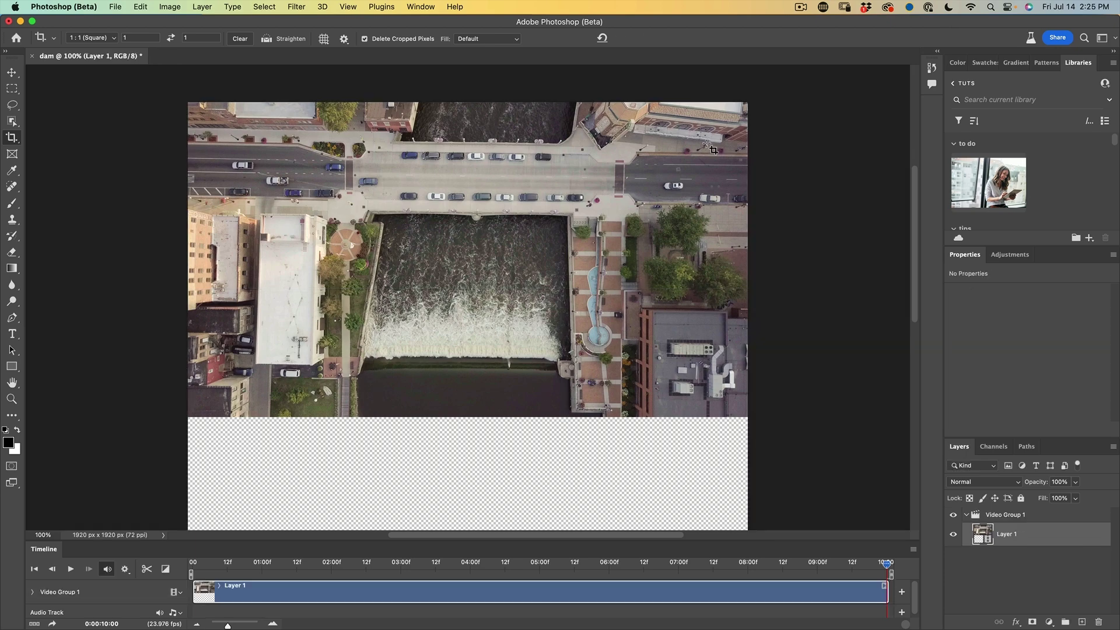
Fit the canvas in view and marquee-select the 1920 × 932 px transparent bottom strip
key("super+0")
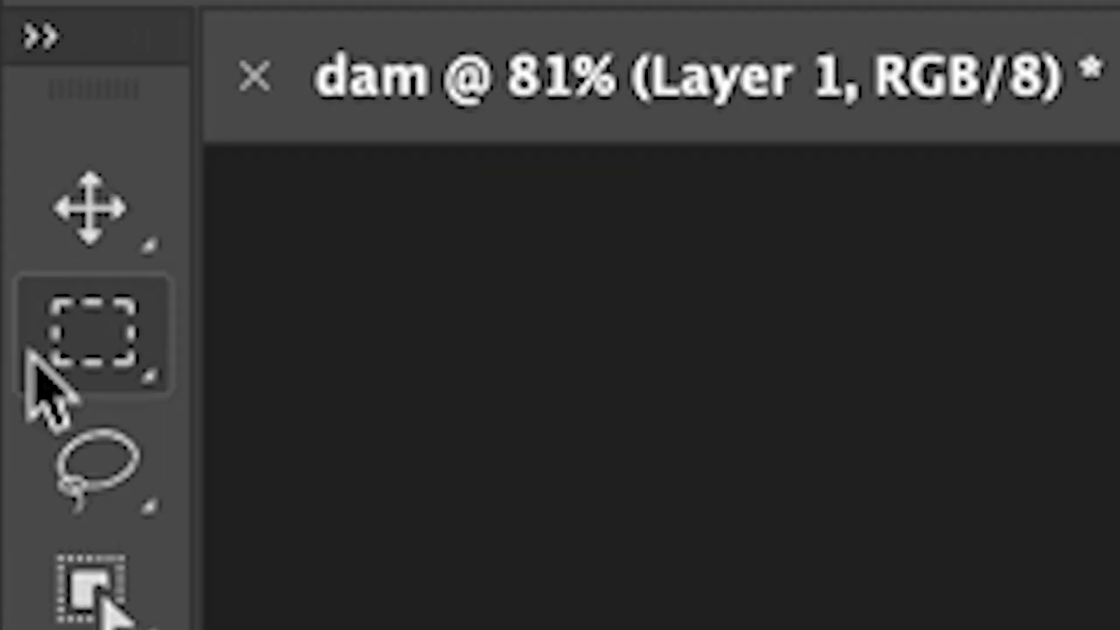
left_click(12, 88)
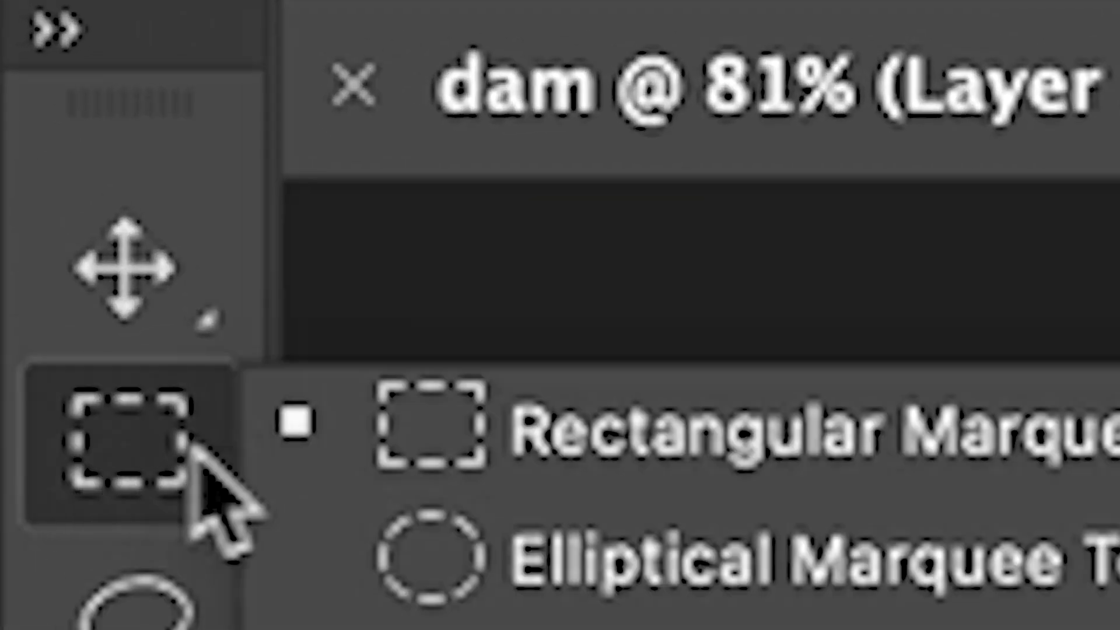
left_click(388, 452)
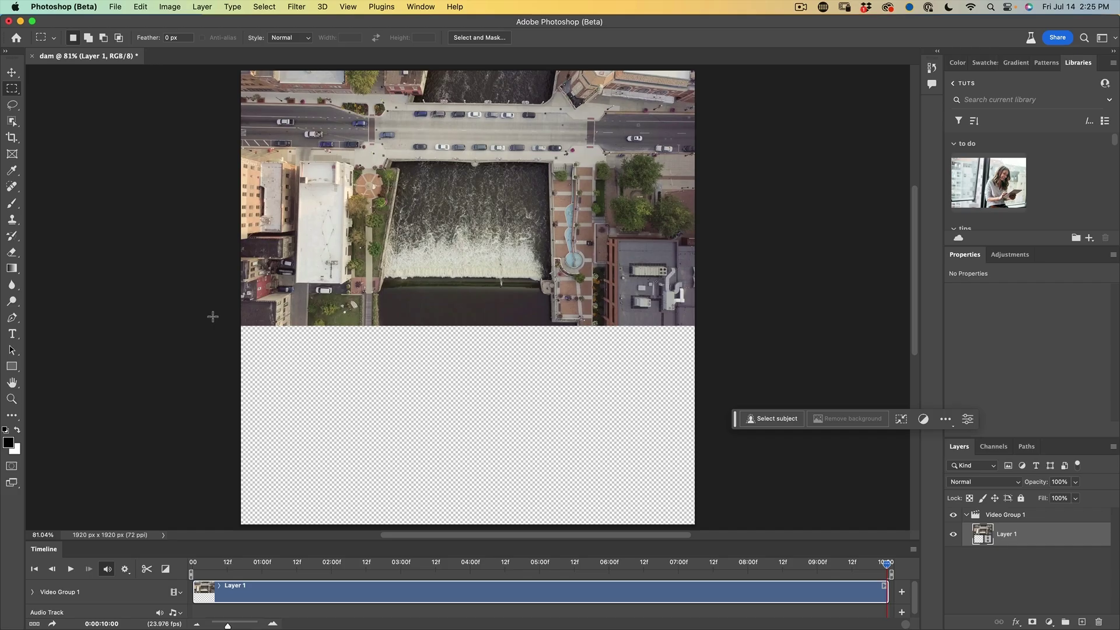
left_click_drag(212, 317, 707, 512)
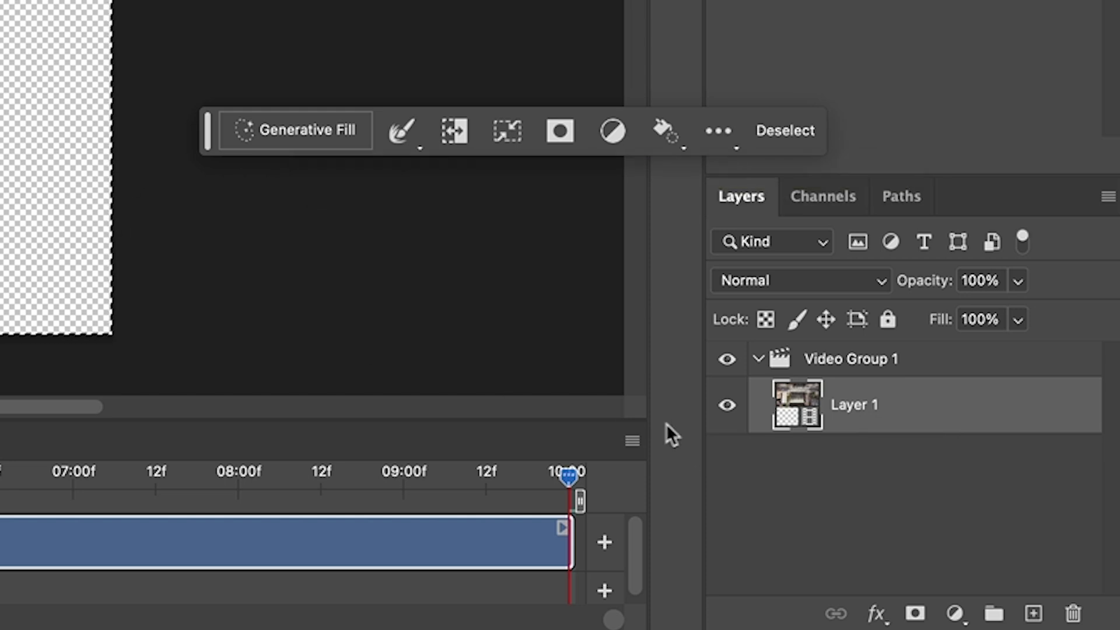
Generative Fill the selection with the prompt 'bird's eye view of a modern metropolis'
left_click(279, 133)
type("bird's eye view of a modern metropolis")
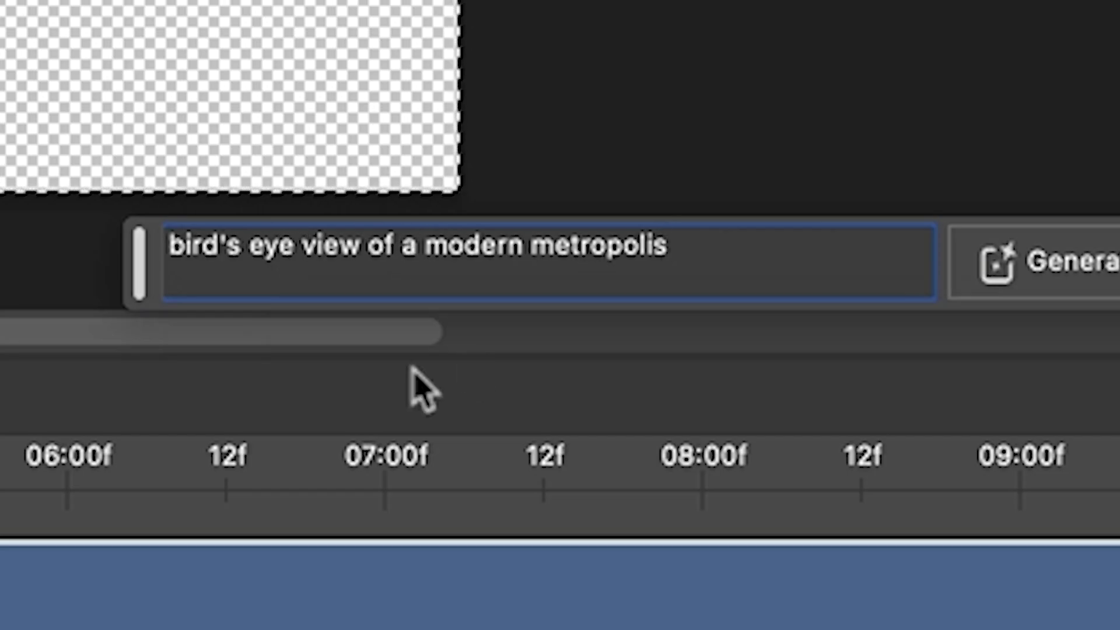
left_click(1085, 263)
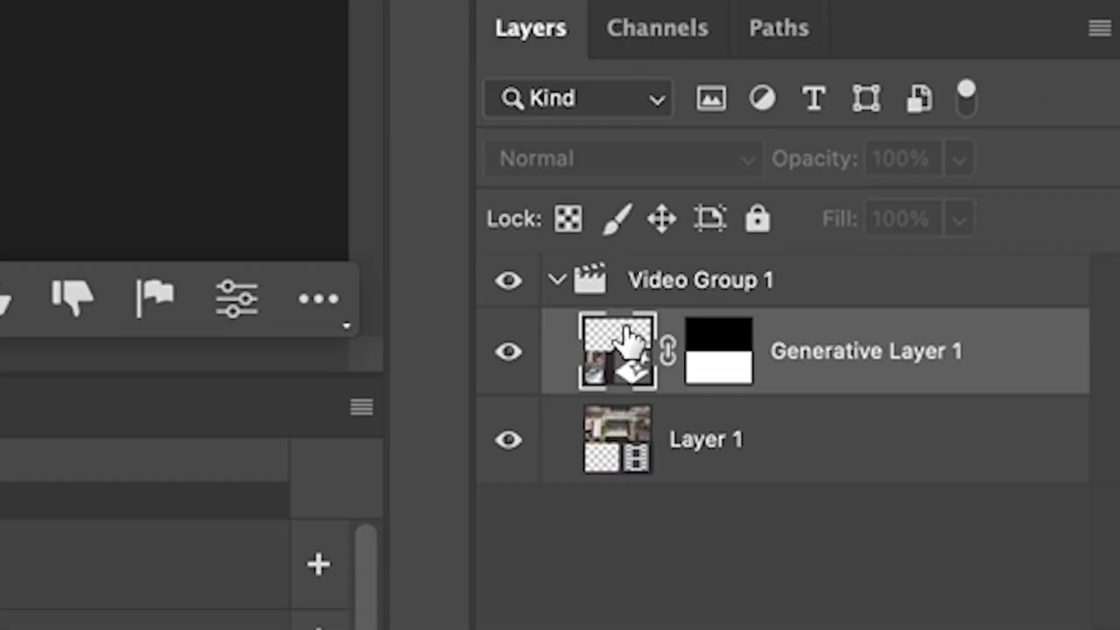
Move the generated layer above Video Group 1 and stretch it to the full clip length
left_click_drag(613, 350, 629, 260)
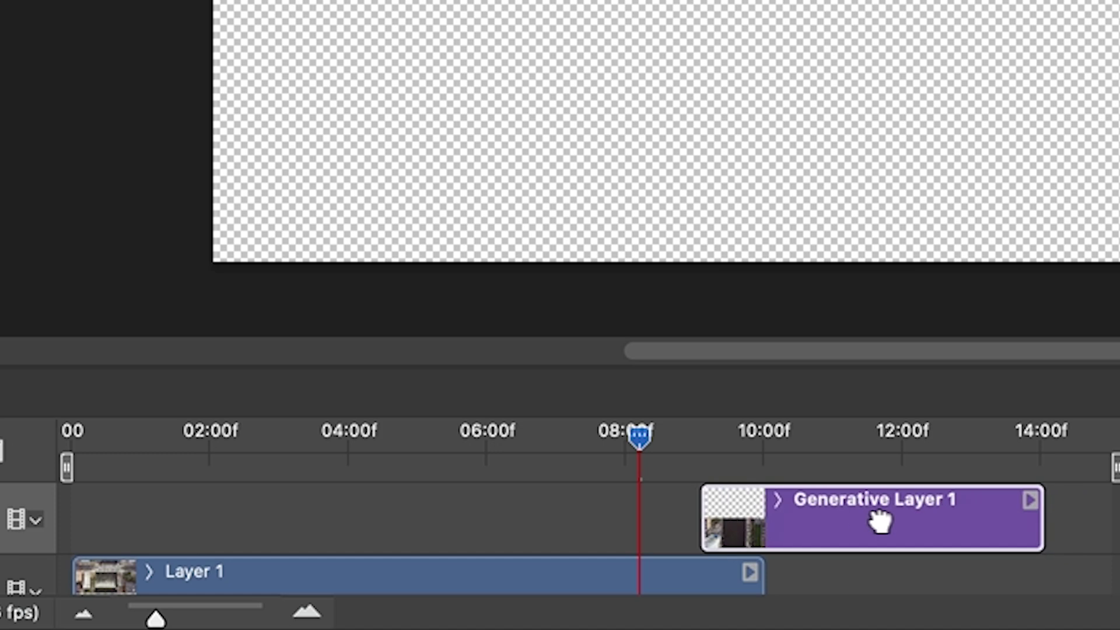
left_click_drag(877, 520, 280, 500)
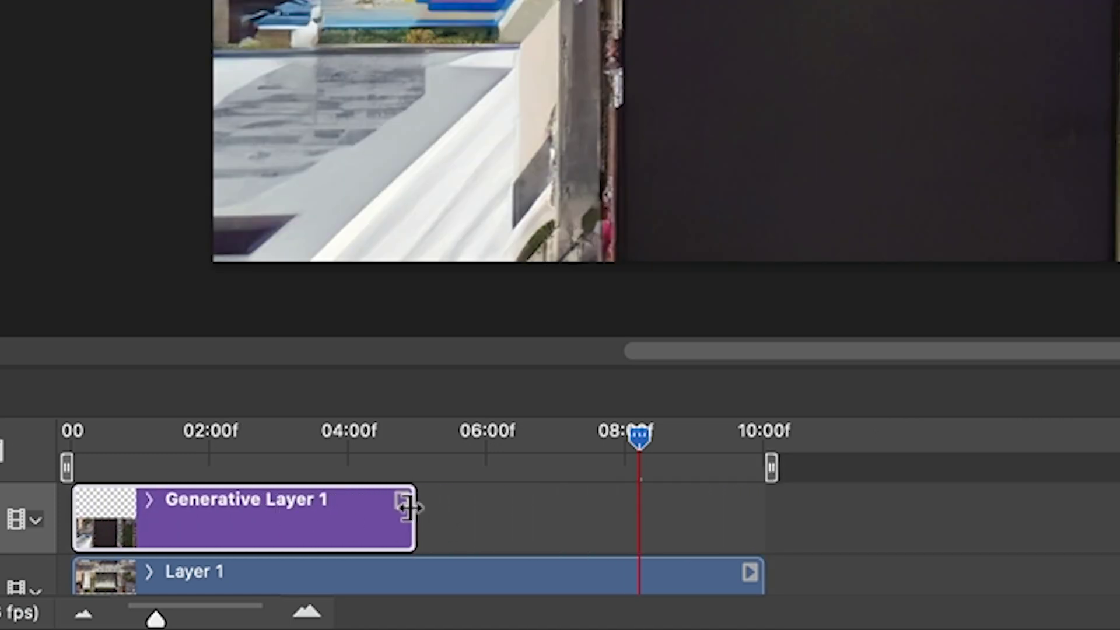
left_click_drag(409, 507, 768, 505)
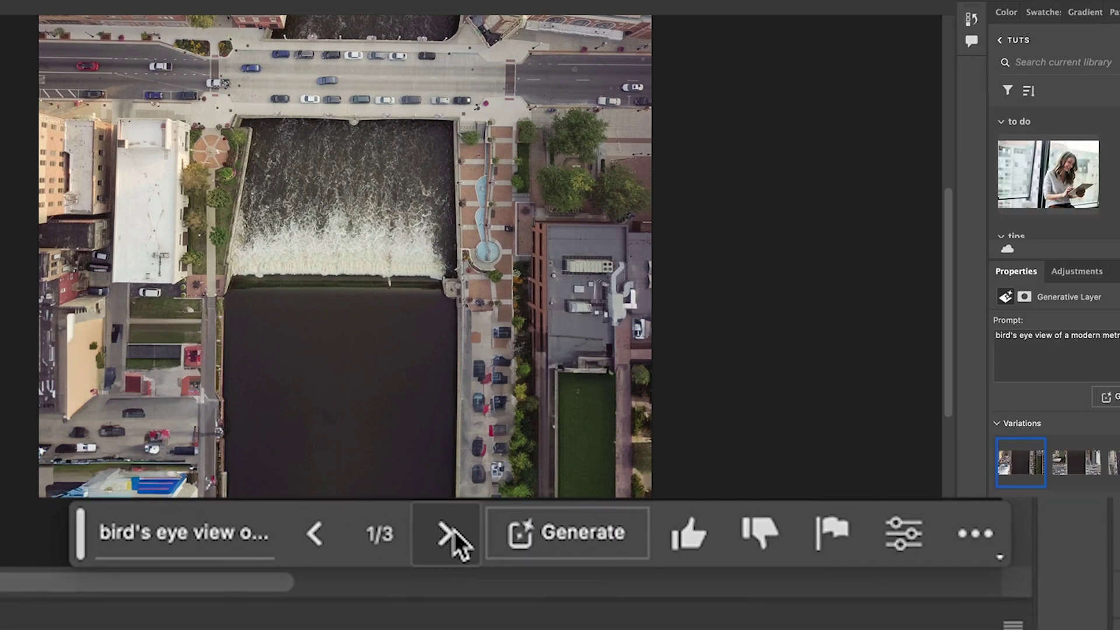
left_click(453, 530)
left_click(453, 530)
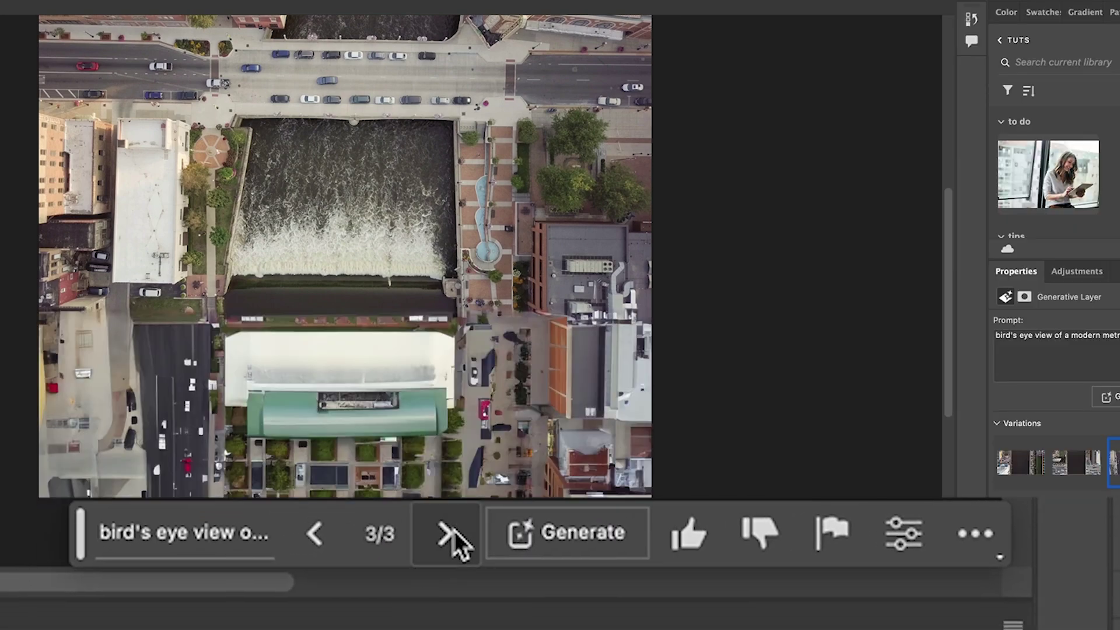
left_click(326, 534)
left_click(325, 533)
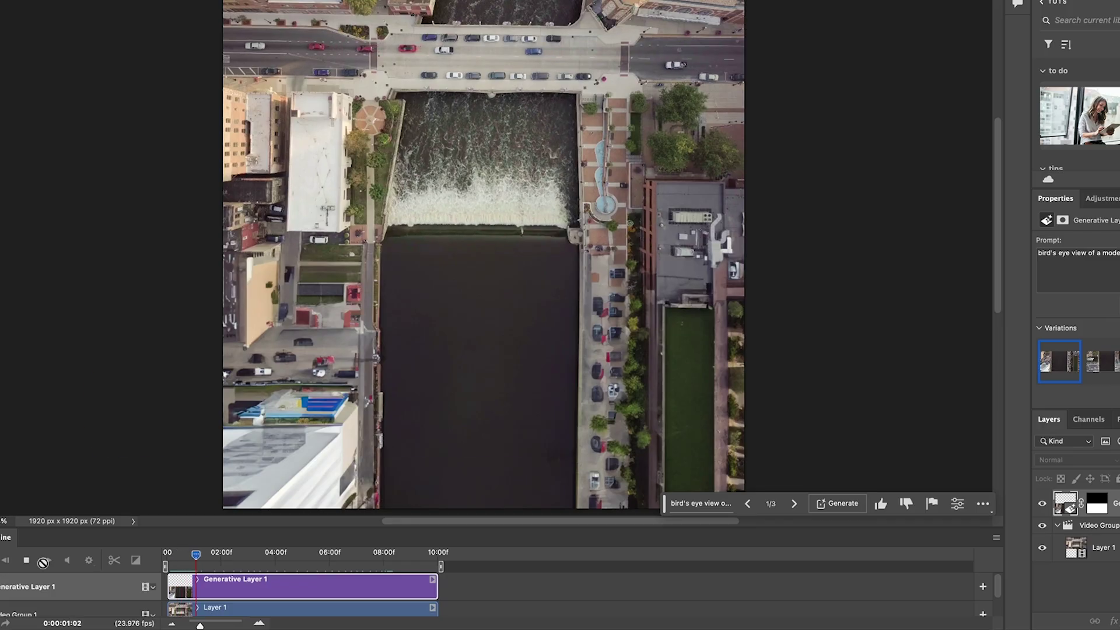
key("space")
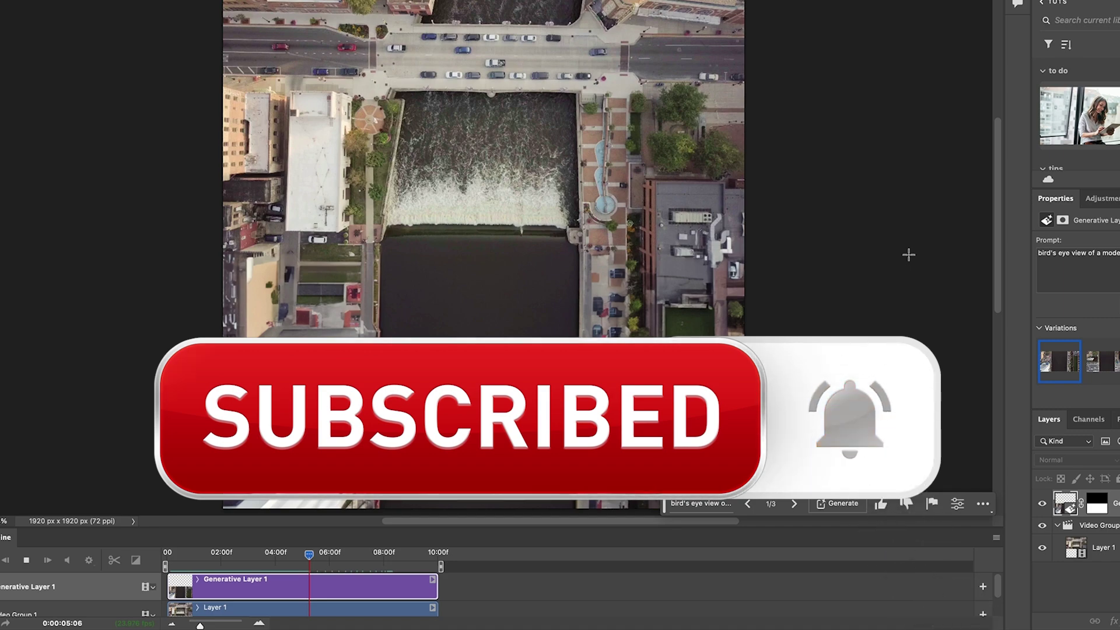
key("space")
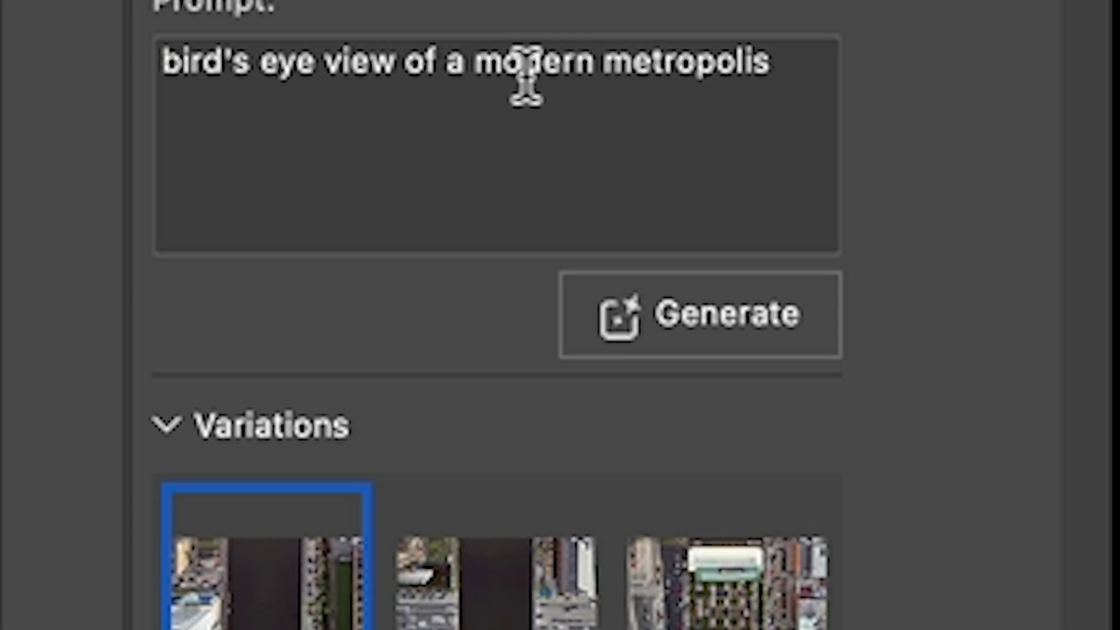
Change the prompt from 'modern metropolis' to 'lake' and regenerate the fill
left_click_drag(505, 63, 846, 55)
key("BackSpace")
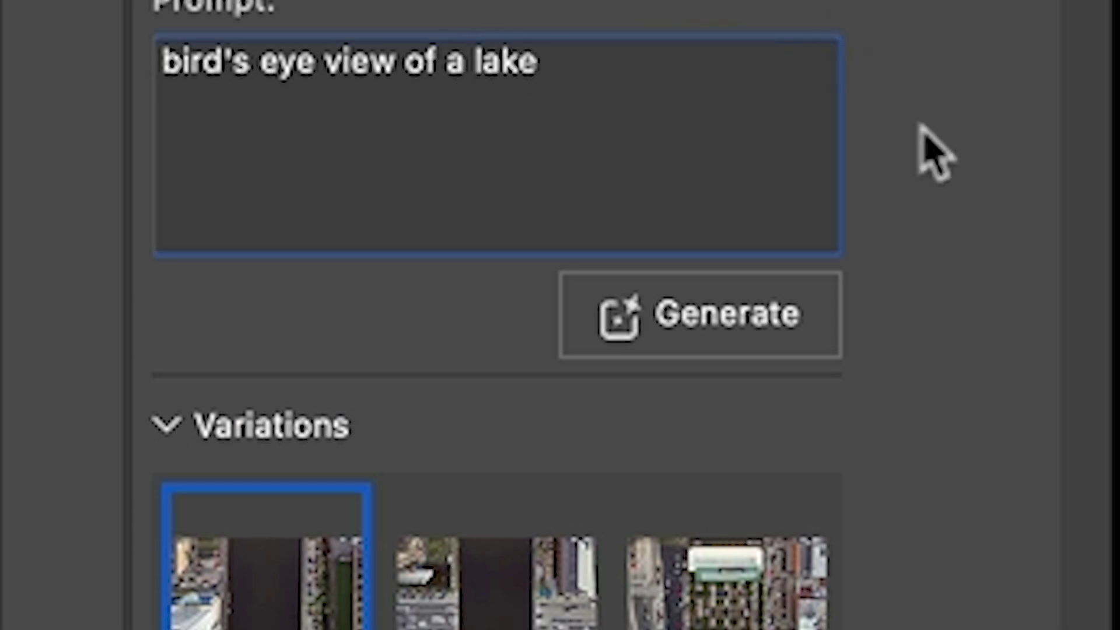
left_click(740, 293)
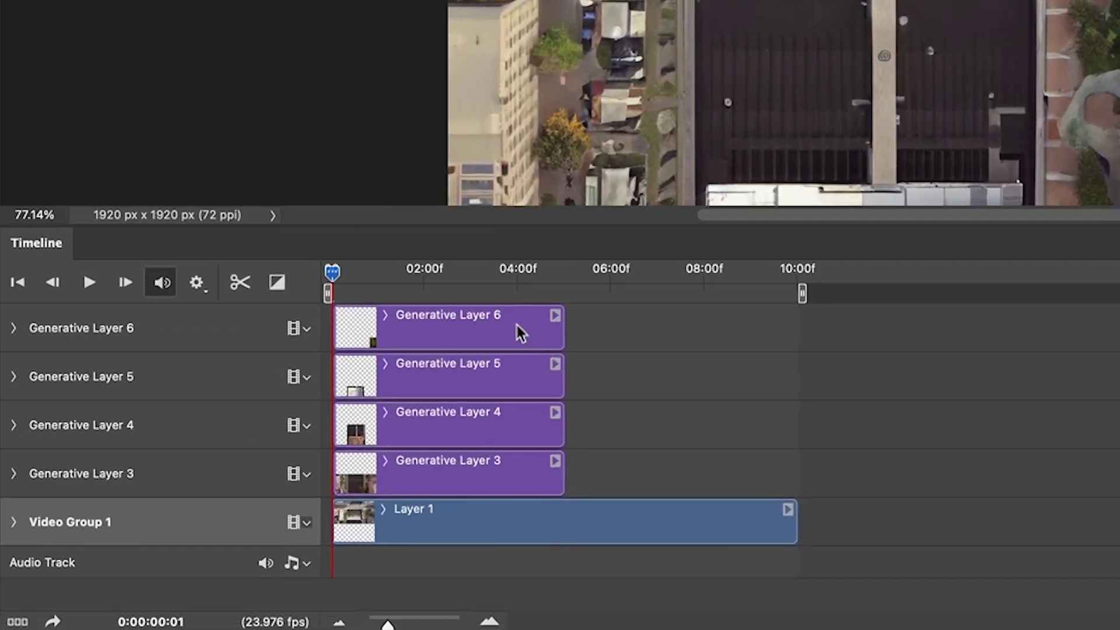
Select Generative Layers 3–6 and stretch their clips to end at 10:00f
left_click(514, 346)
left_click(532, 465, "shift")
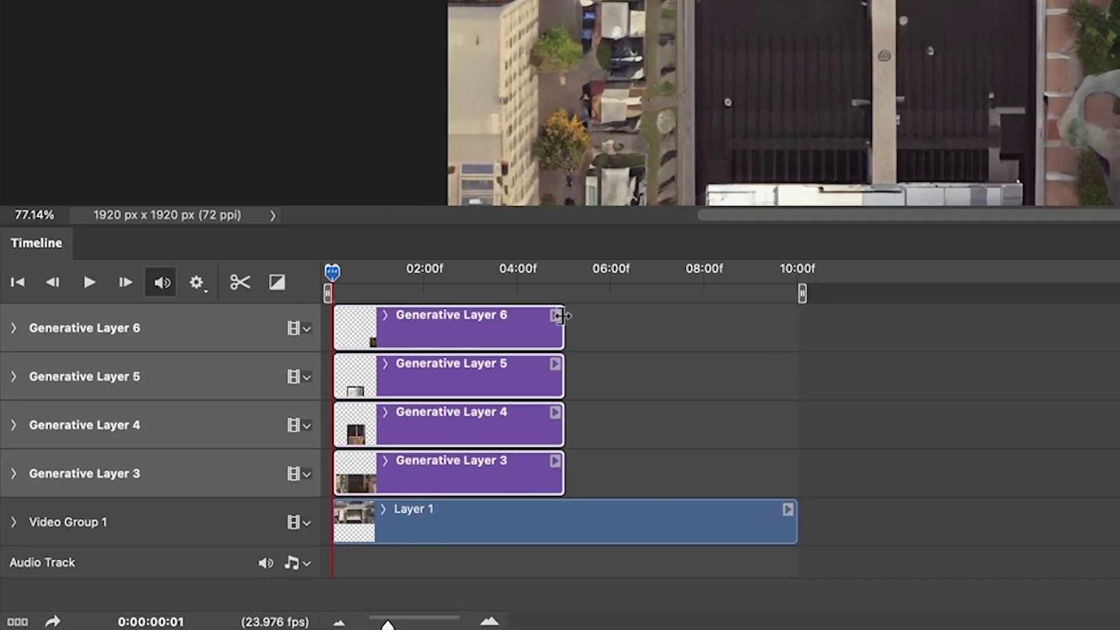
left_click_drag(563, 316, 789, 312)
left_click_drag(629, 365, 796, 366)
left_click_drag(565, 423, 796, 424)
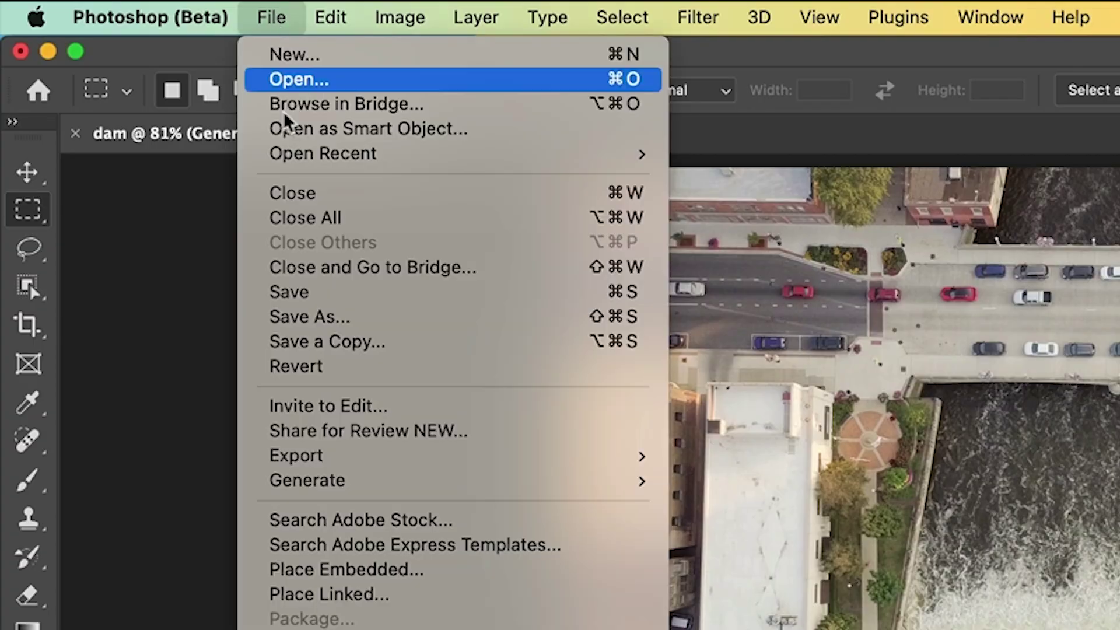
Set up Render Video for dam.mp4 as H.264, High Quality preset, 1920 × 1920
mouse_move(295, 456)
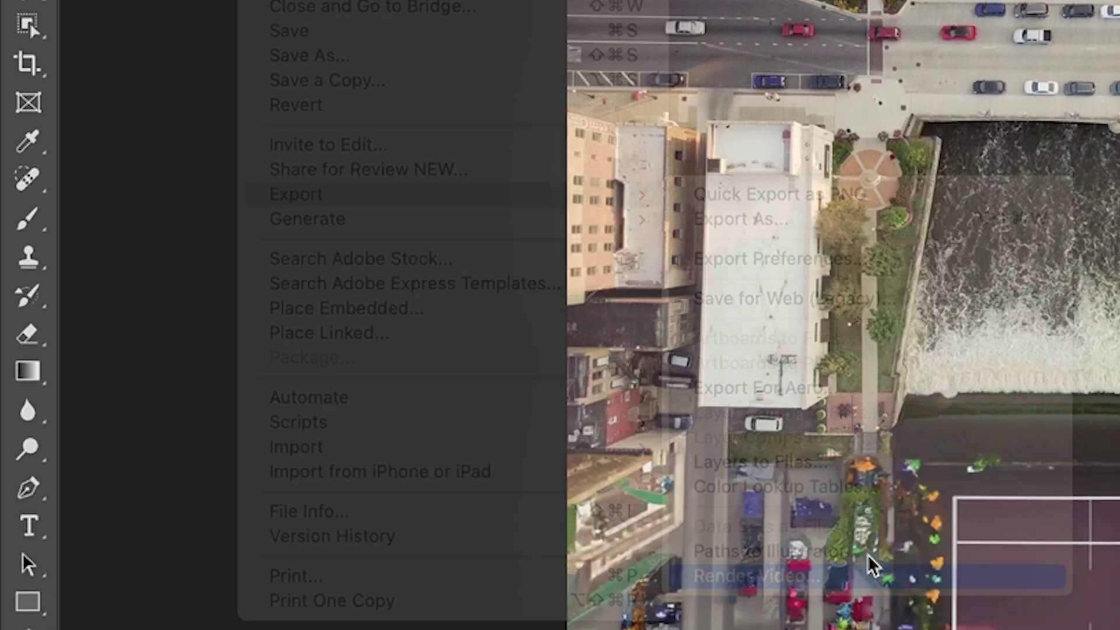
left_click(873, 565)
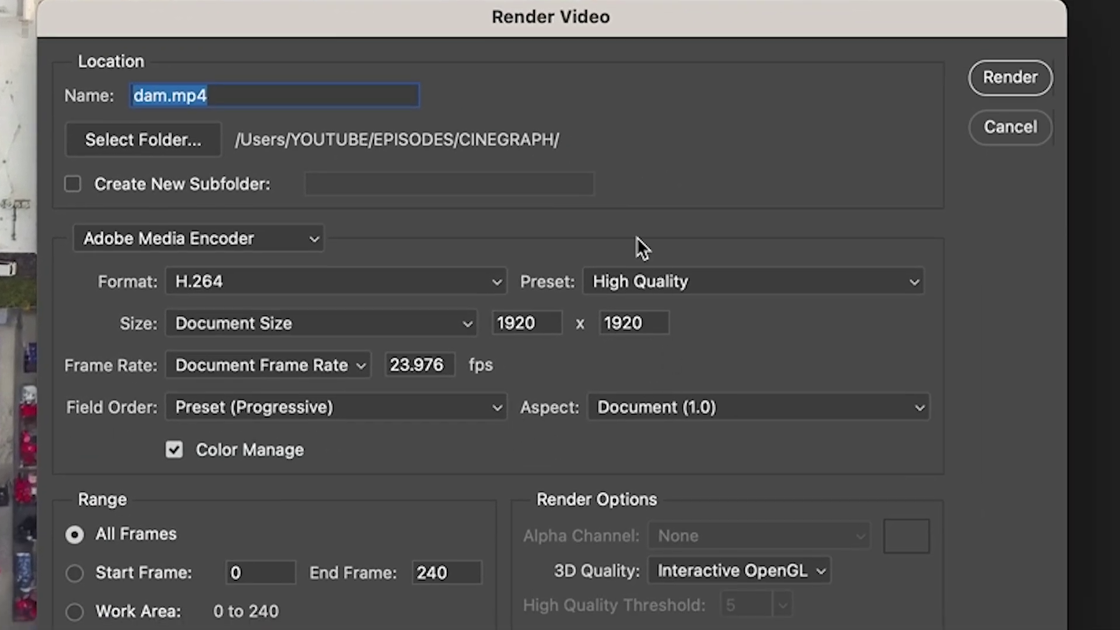
left_click(322, 281)
left_click(321, 280)
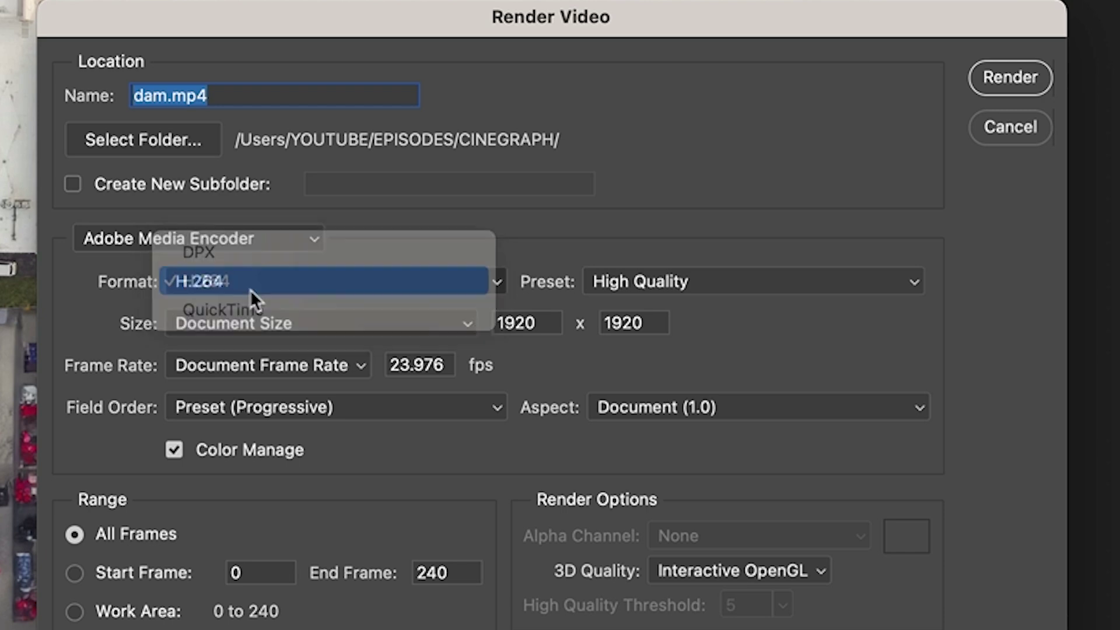
left_click(652, 282)
scroll(817, 408, "down", 3)
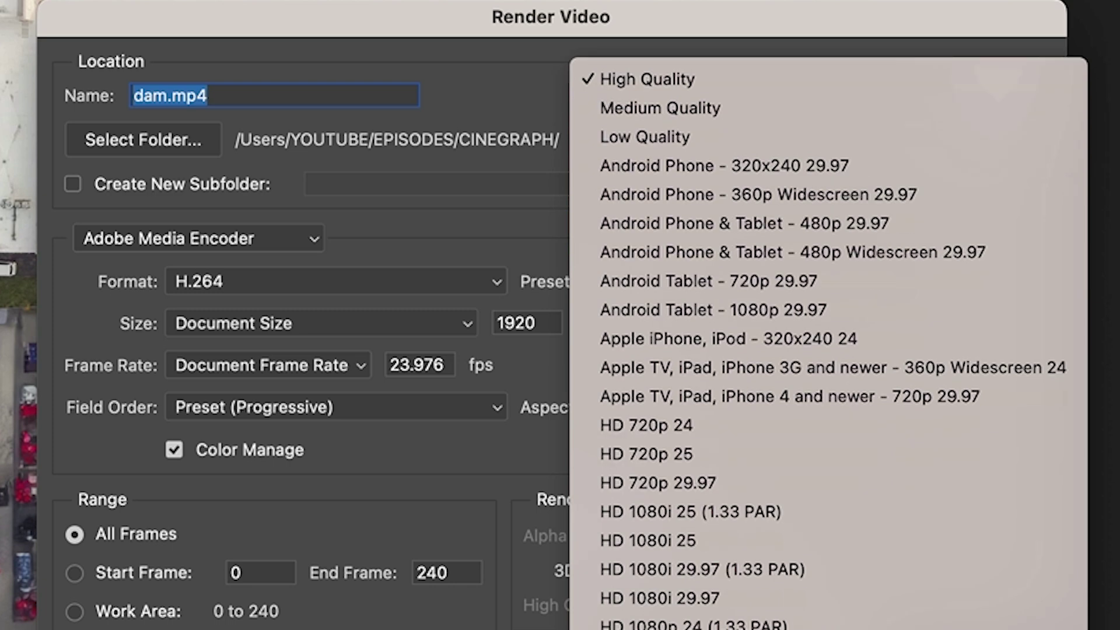
scroll(758, 257, "down", 2)
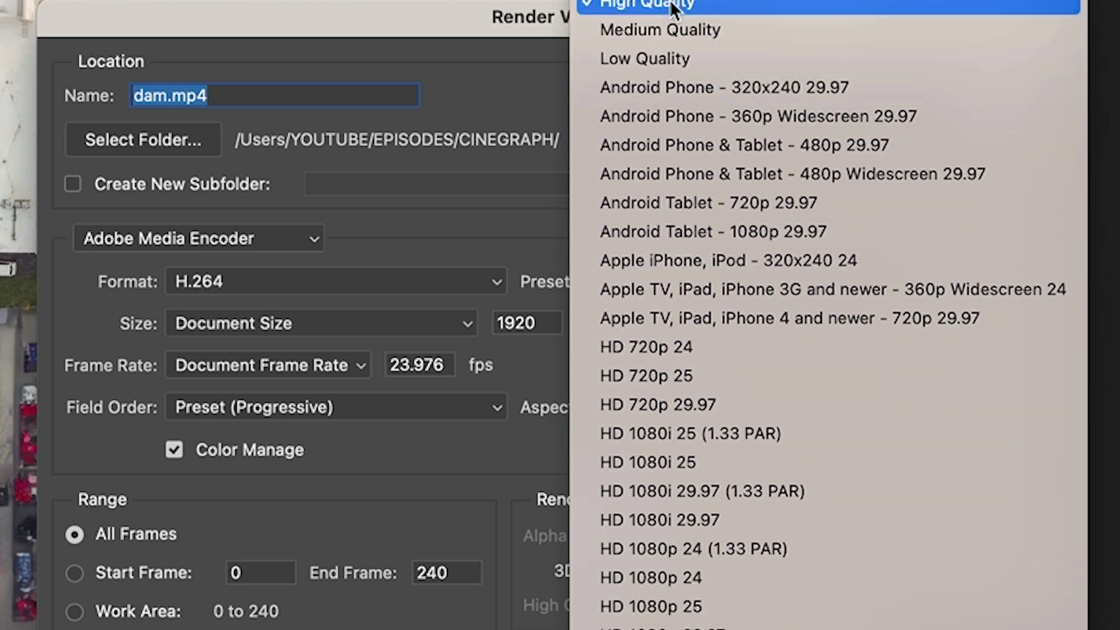
left_click(627, 6)
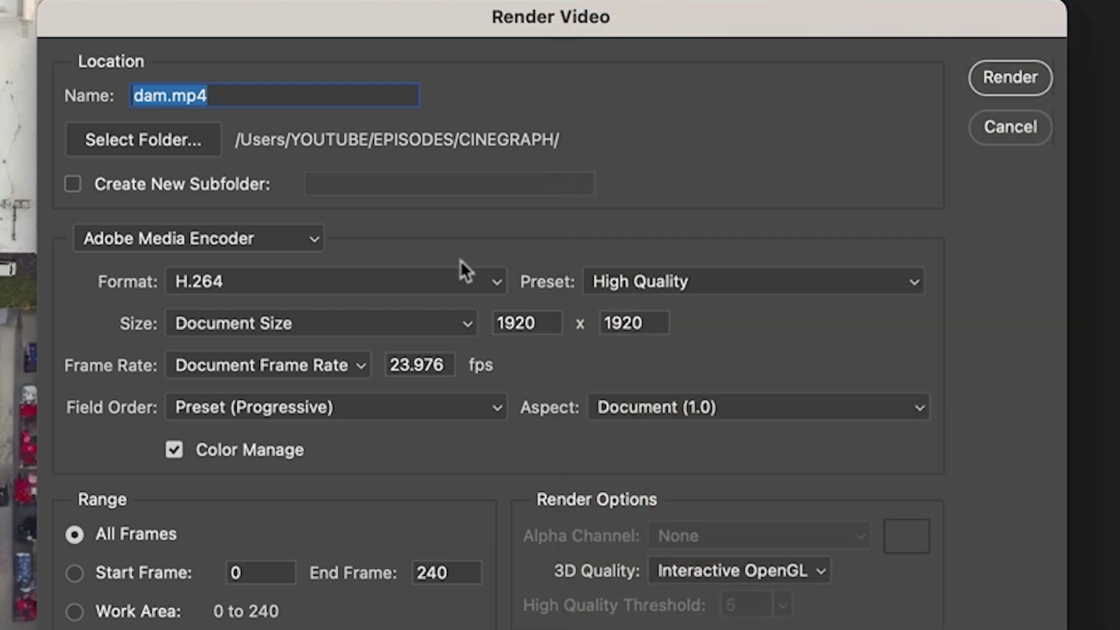